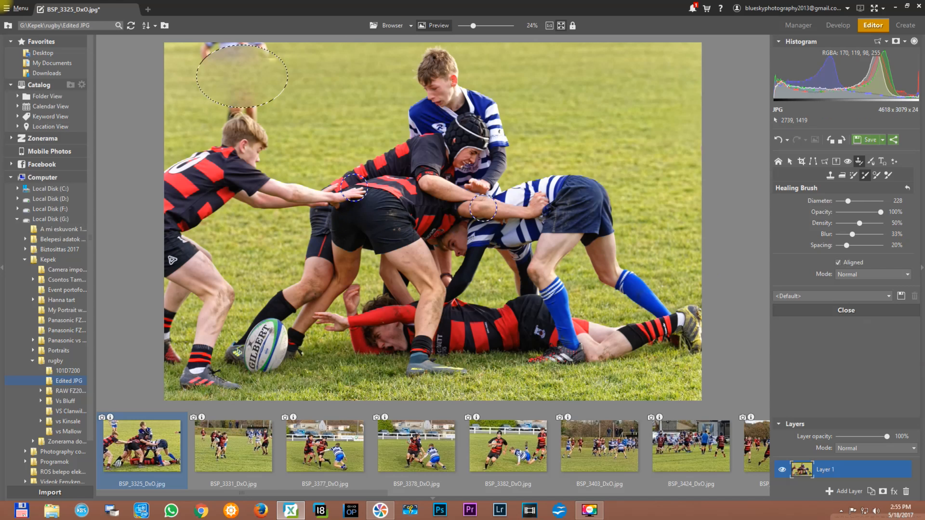
- Discard the unsaved healing edits to BSP_3325_DxO.jpg and open BSP_3331_DxO.jpg for editing
click(230, 454)
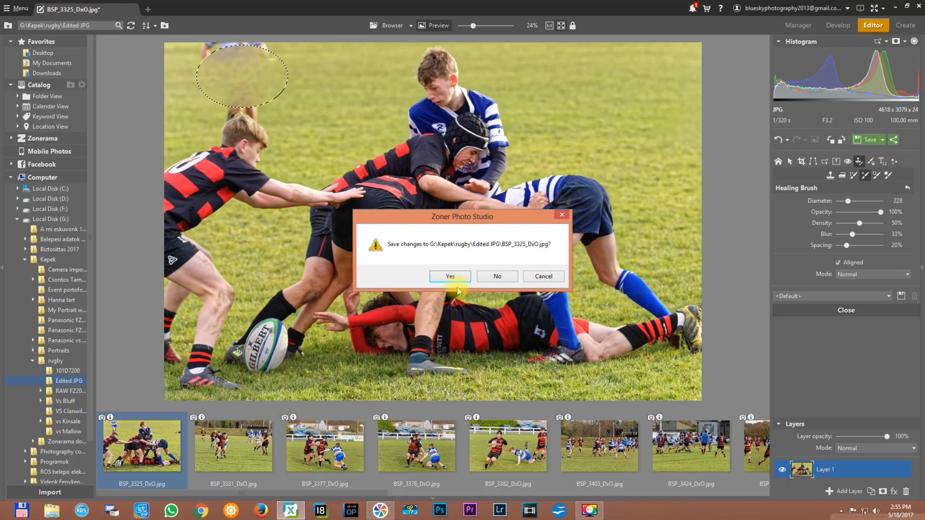
click(495, 277)
click(125, 446)
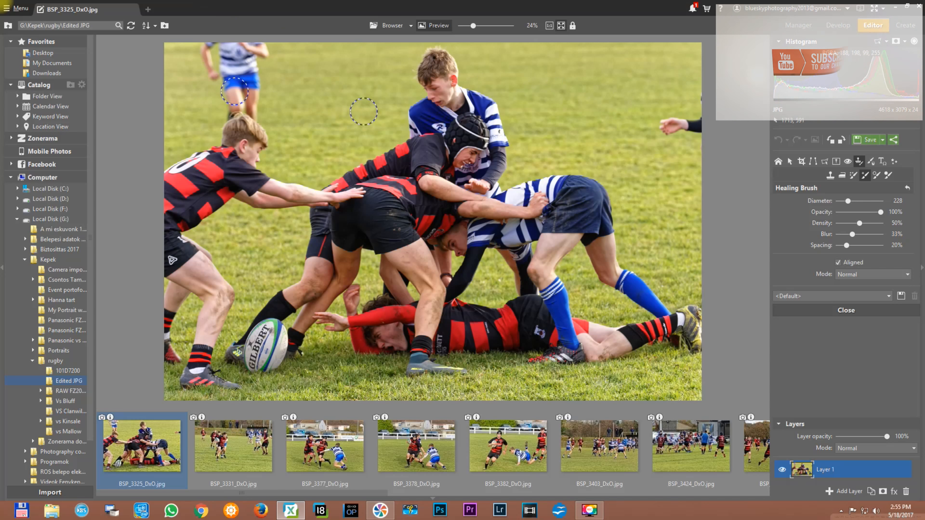
click(221, 460)
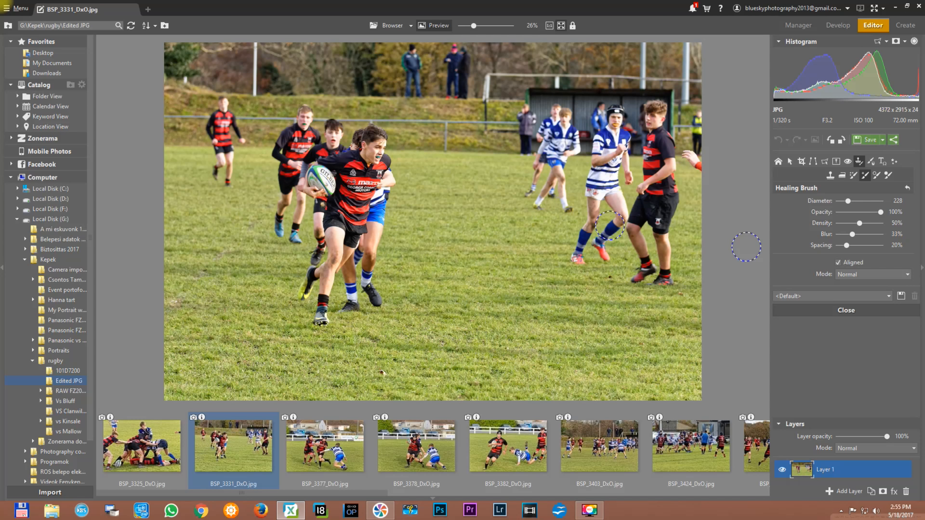
- Preview the Vignetting and Grayscale effects on the rugby photo, cancelling each without applying it
click(779, 166)
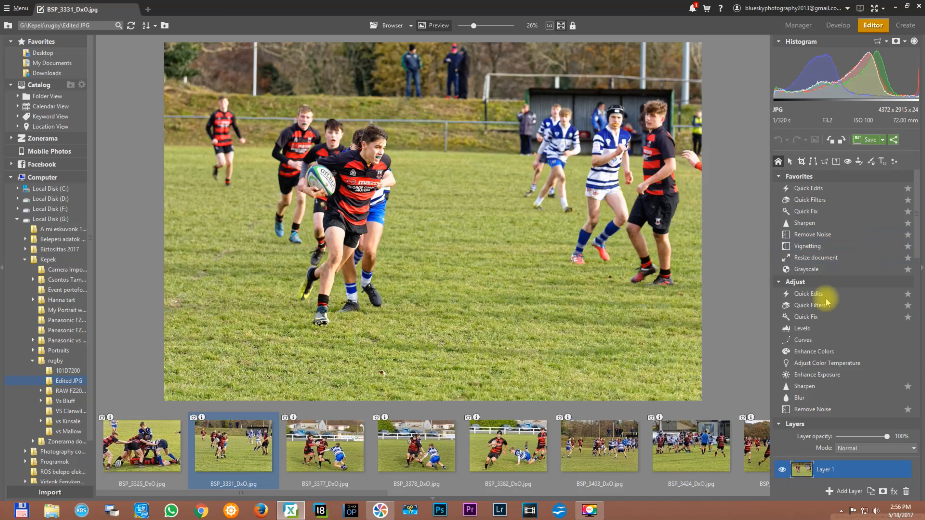
click(806, 251)
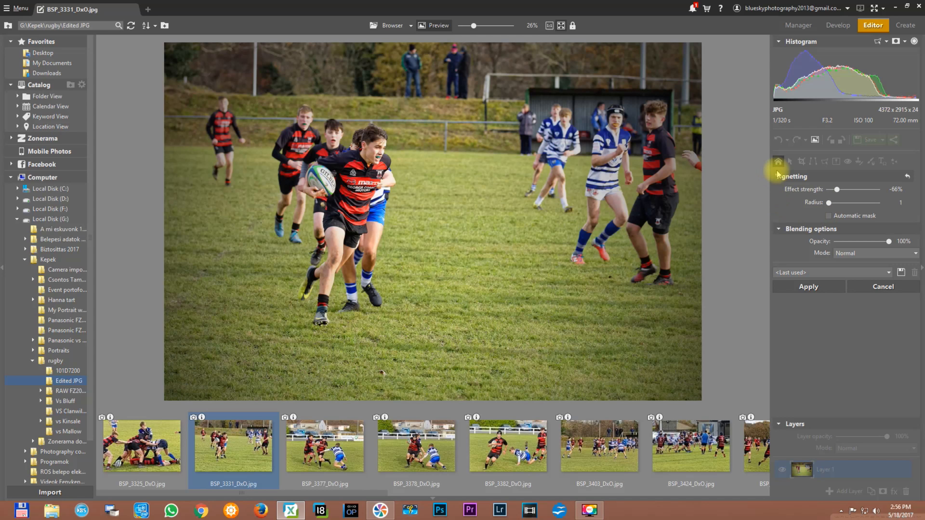
click(873, 287)
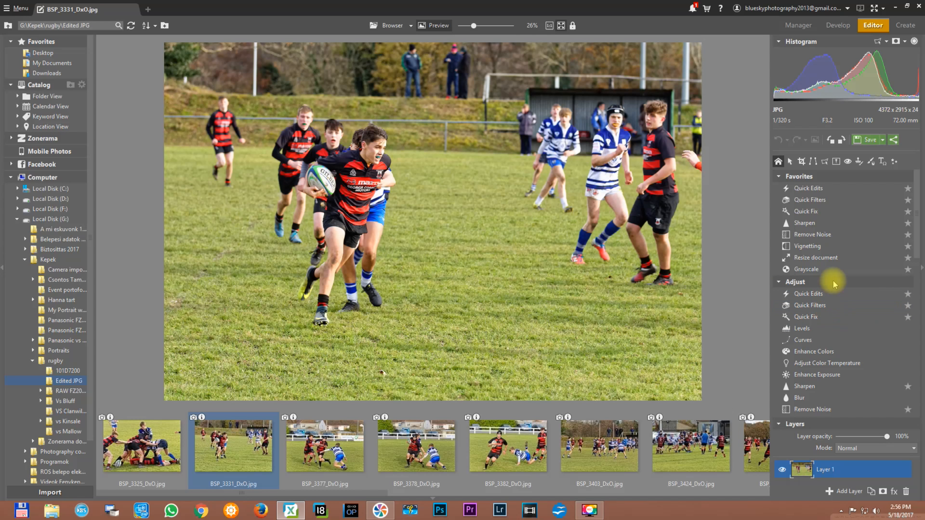
click(802, 271)
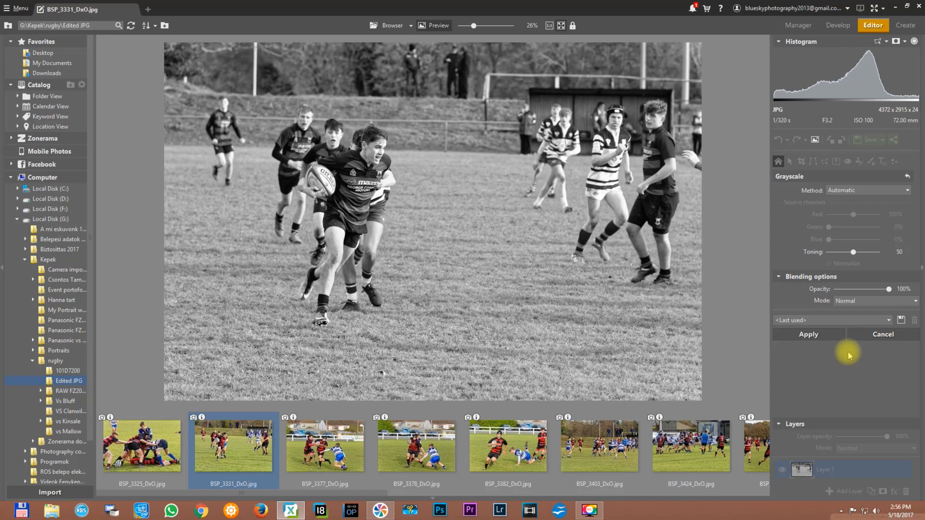
click(880, 333)
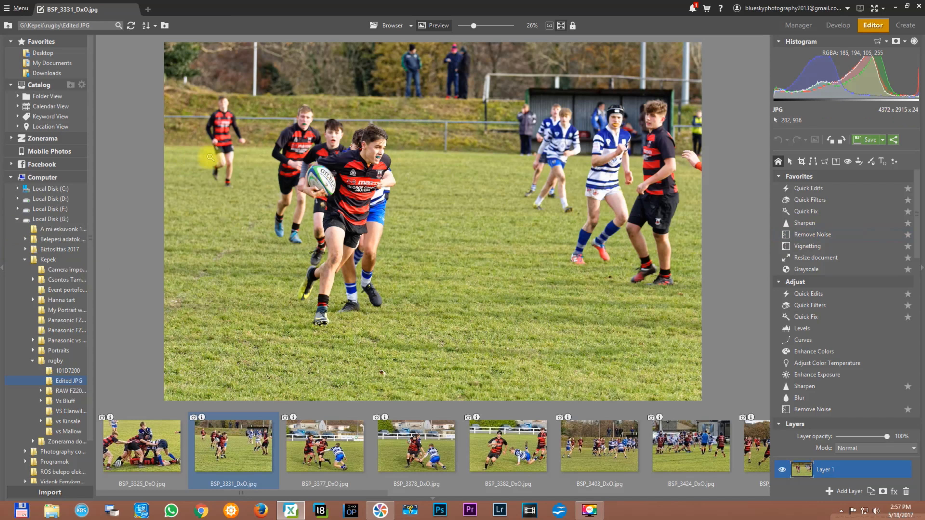
- Examine the ball carrier's face, shirt and ball close up, and the overall composition of the photo
scroll(514, 266, up, 3)
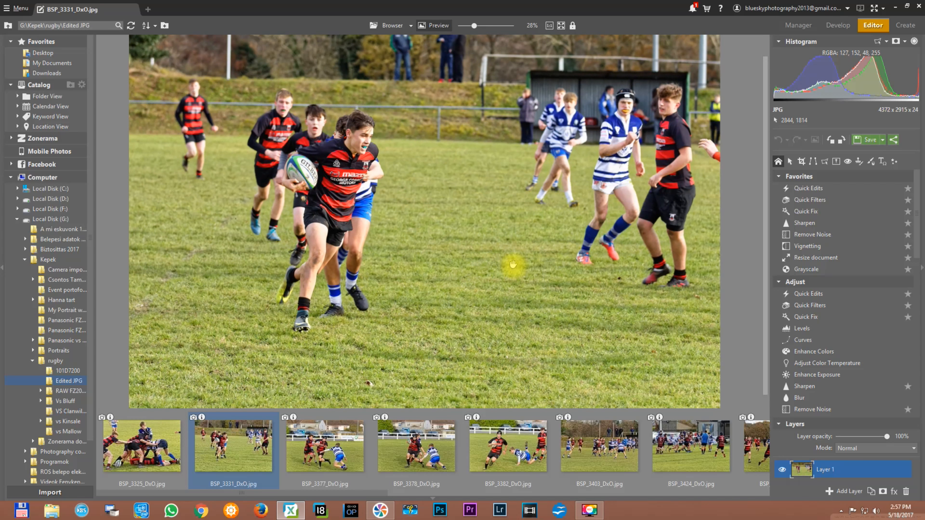
scroll(517, 260, up, 4)
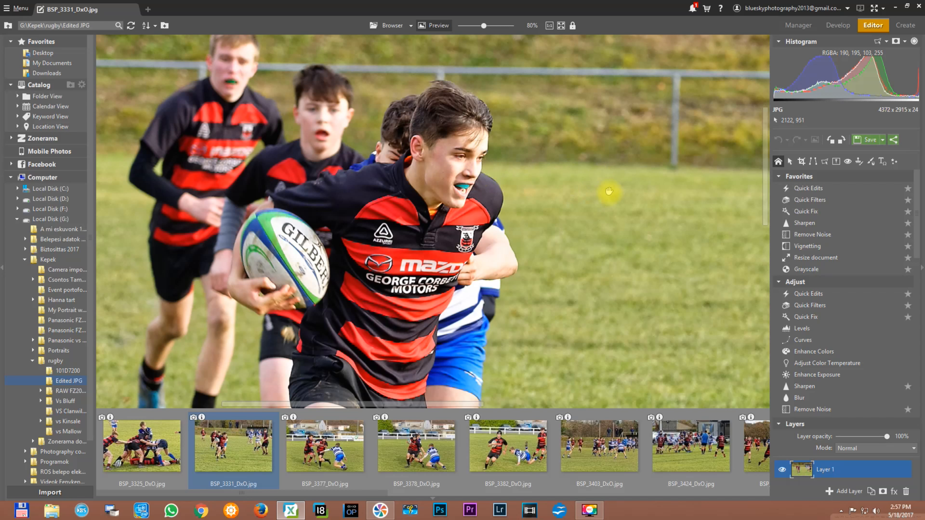
scroll(543, 204, up, 1)
scroll(542, 203, up, 1)
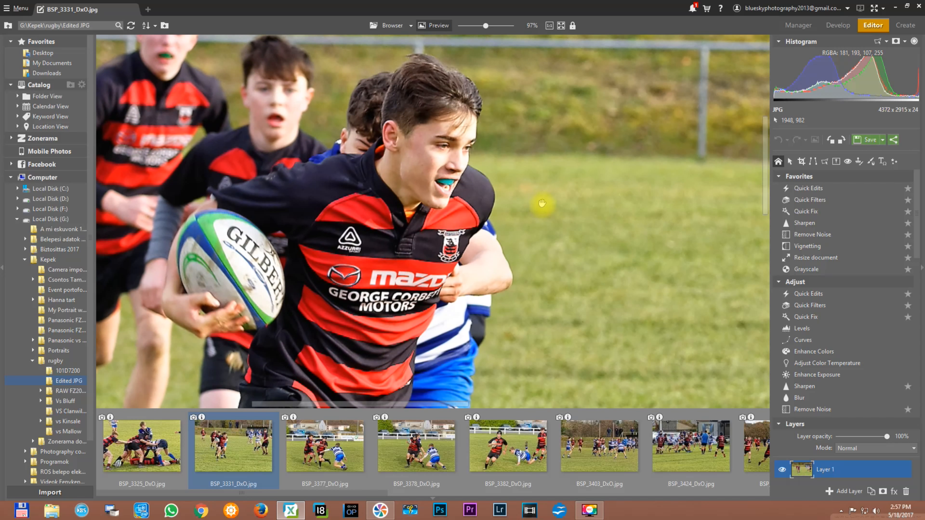
scroll(542, 203, up, 1)
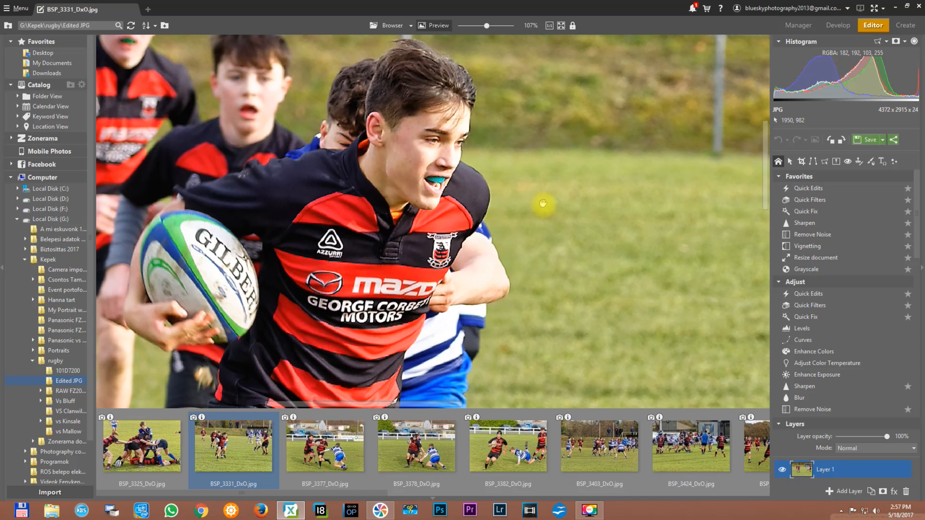
scroll(543, 204, down, 1)
drag(426, 204, 488, 139)
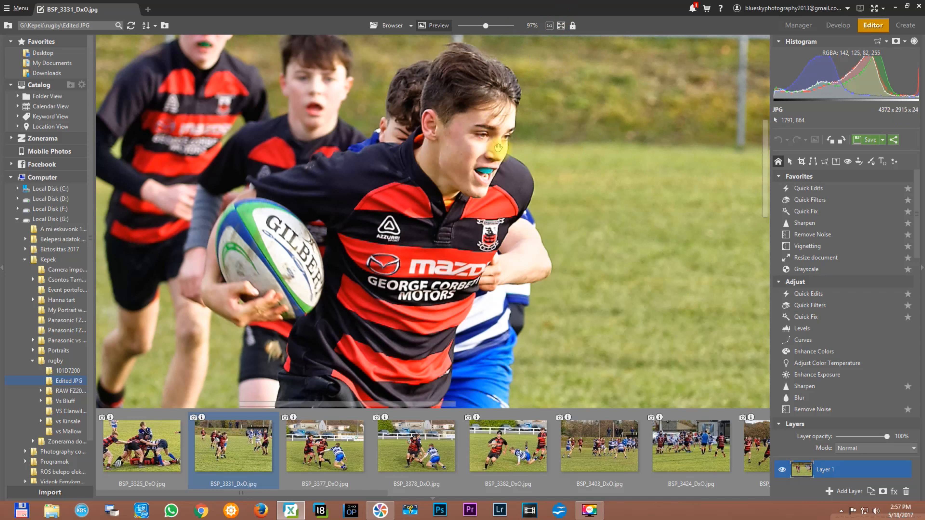
drag(443, 179, 538, 171)
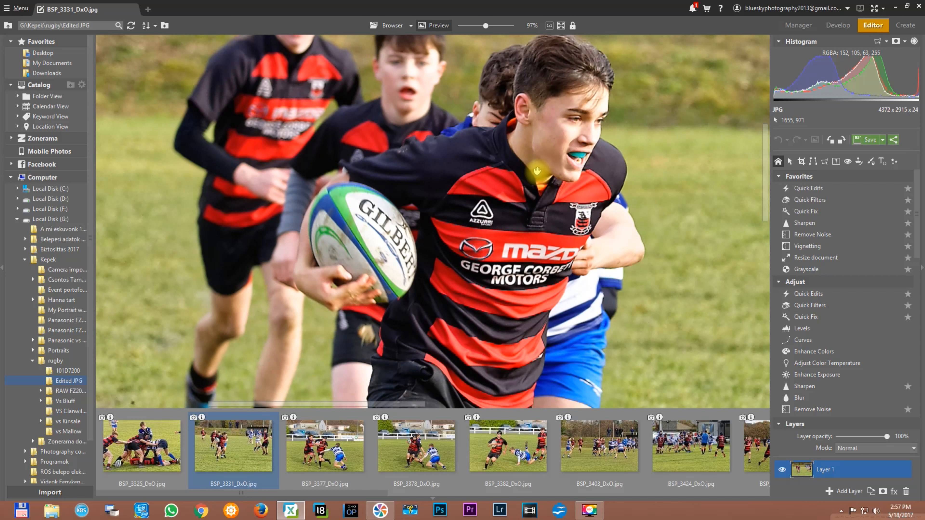
scroll(537, 170, down, 4)
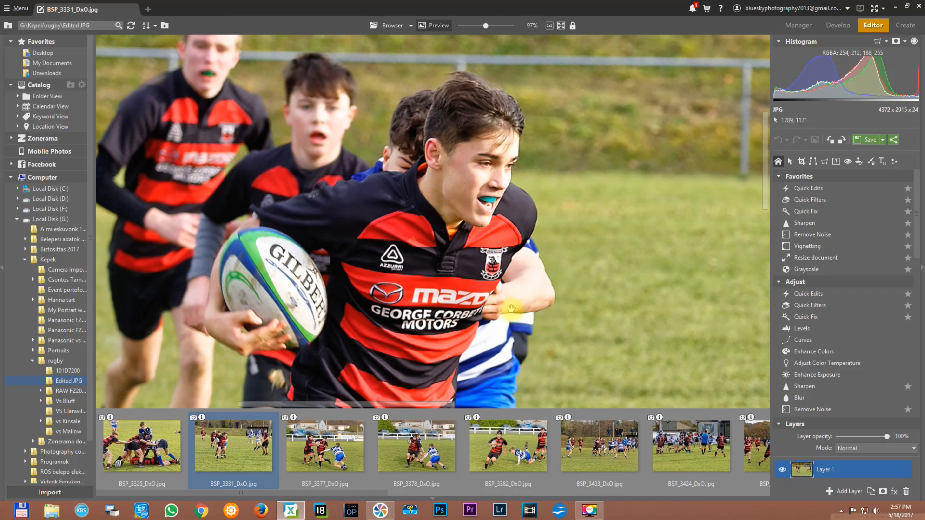
scroll(511, 308, down, 3)
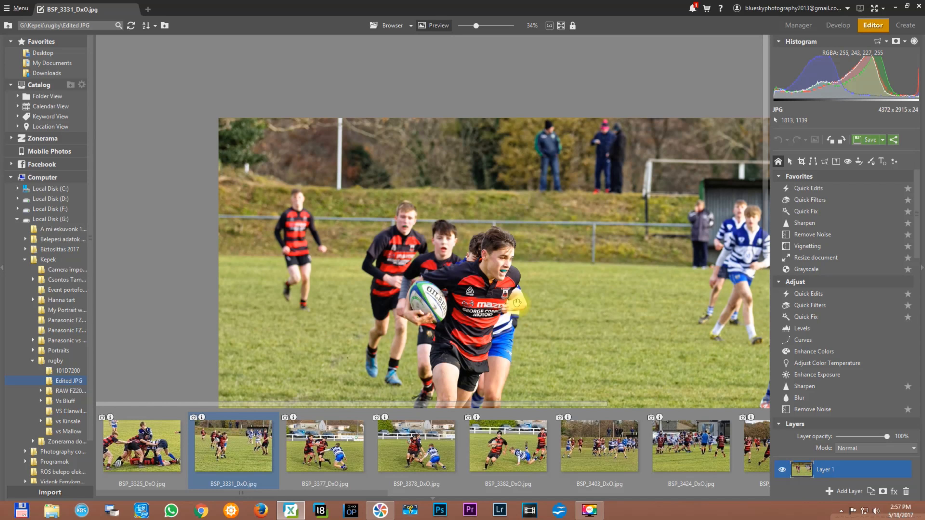
drag(512, 304, 437, 206)
scroll(492, 197, down, 2)
drag(615, 203, 538, 186)
scroll(552, 191, up, 1)
scroll(576, 204, down, 1)
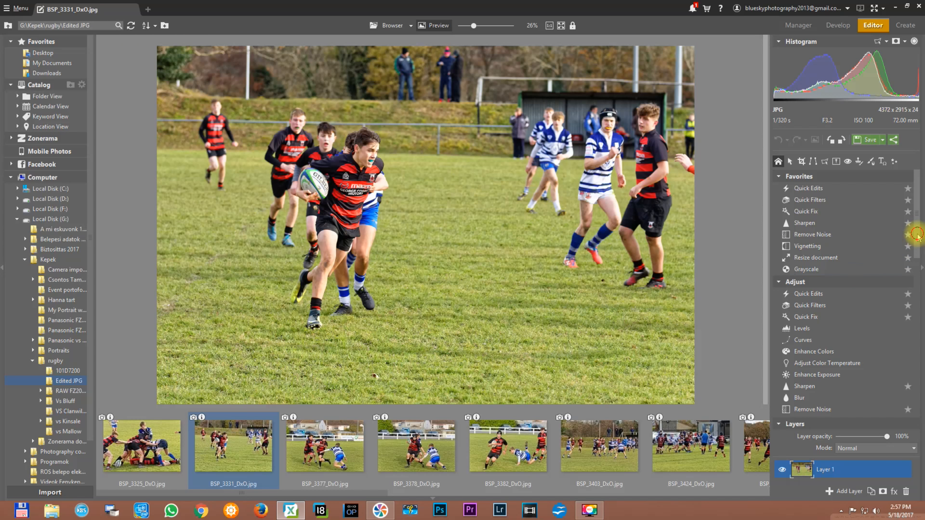
- Browse the available adjustments and effects and preview the 3D Buttons effect on the photo, cancelling it without applying
drag(917, 235, 911, 269)
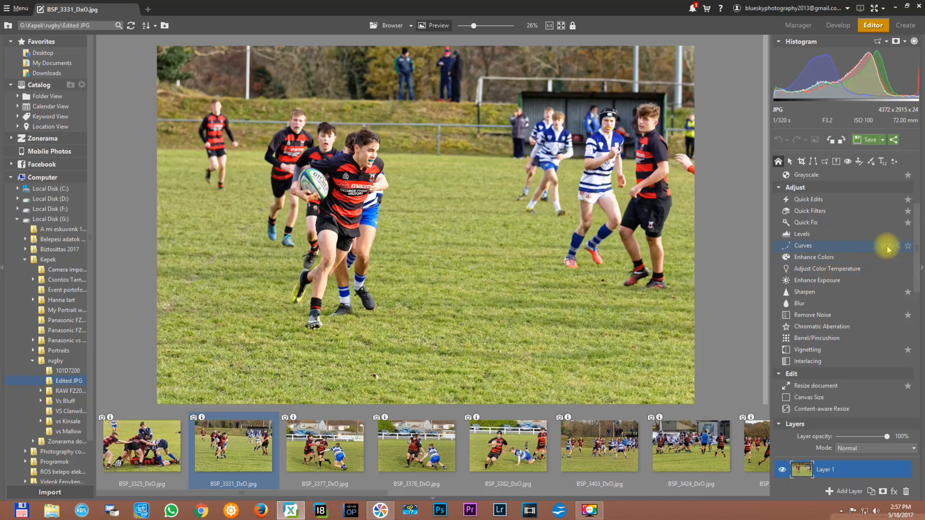
drag(915, 248, 910, 299)
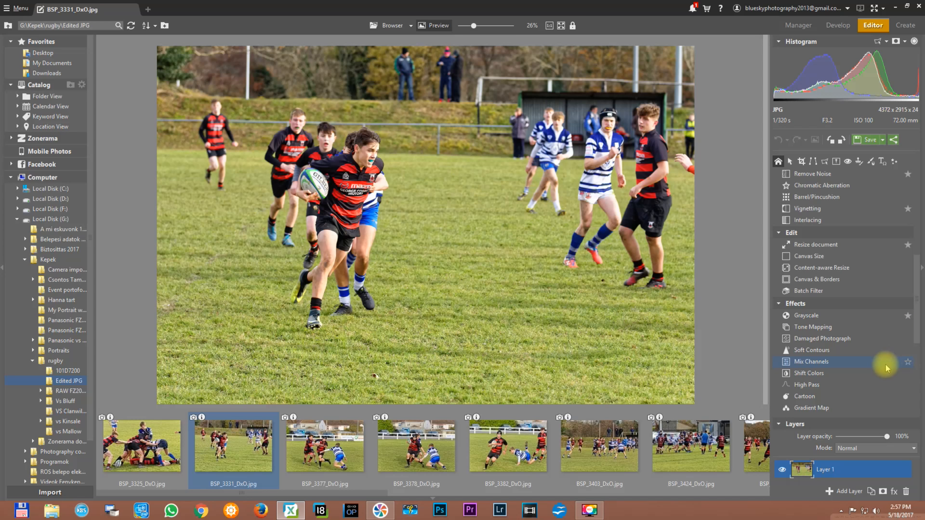
drag(921, 319, 916, 432)
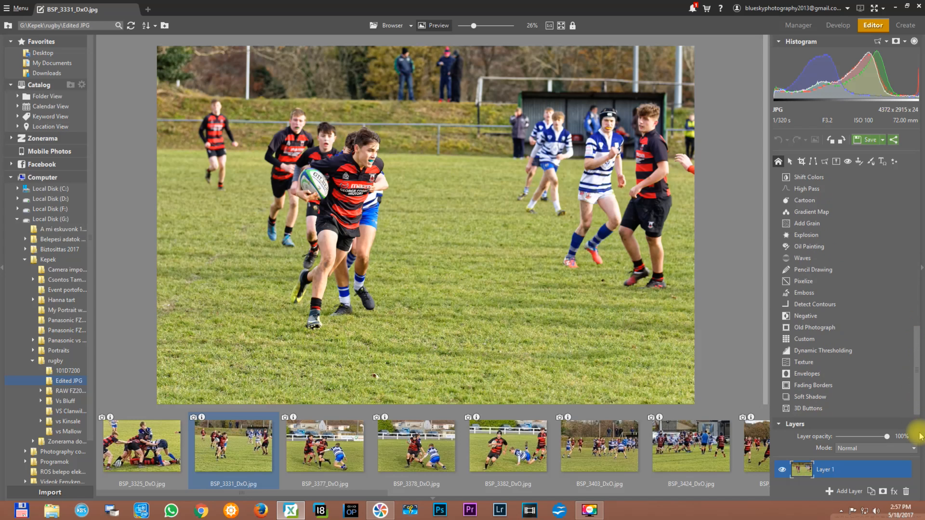
click(808, 409)
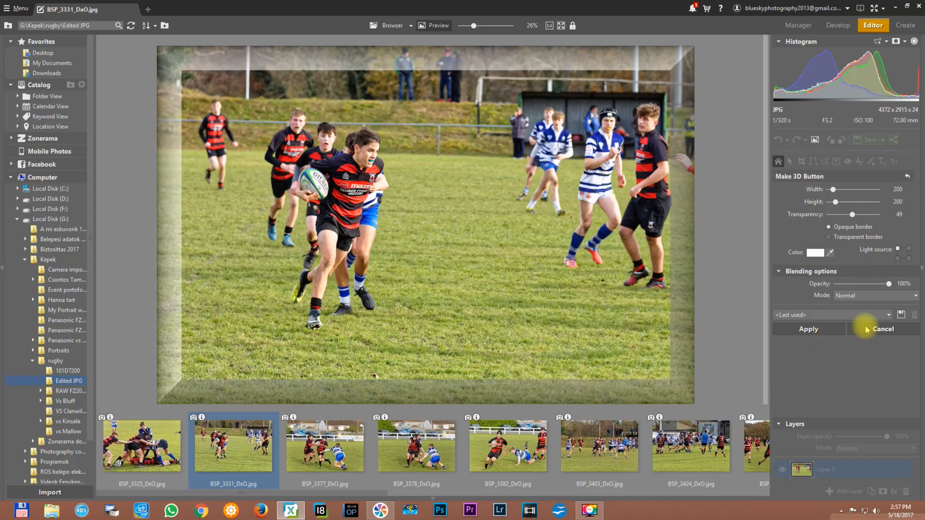
click(873, 335)
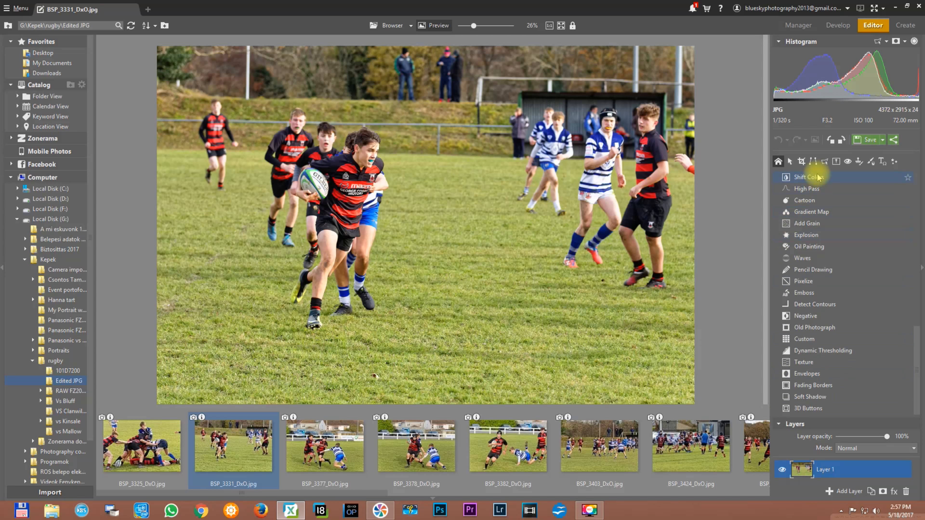
- Try the Cartoon effect on the photo, inspect the ball carrier close up and cancel without applying
click(803, 204)
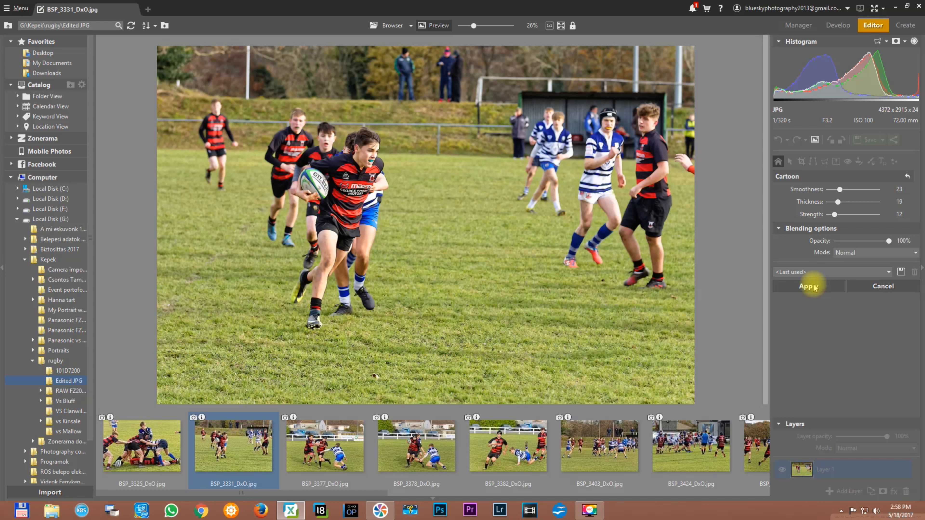
scroll(435, 211, up, 4)
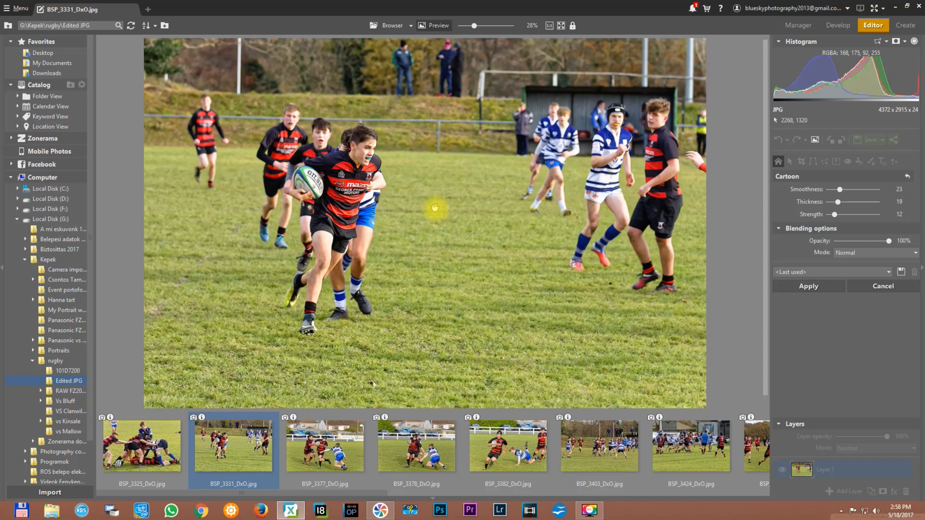
scroll(435, 211, down, 2)
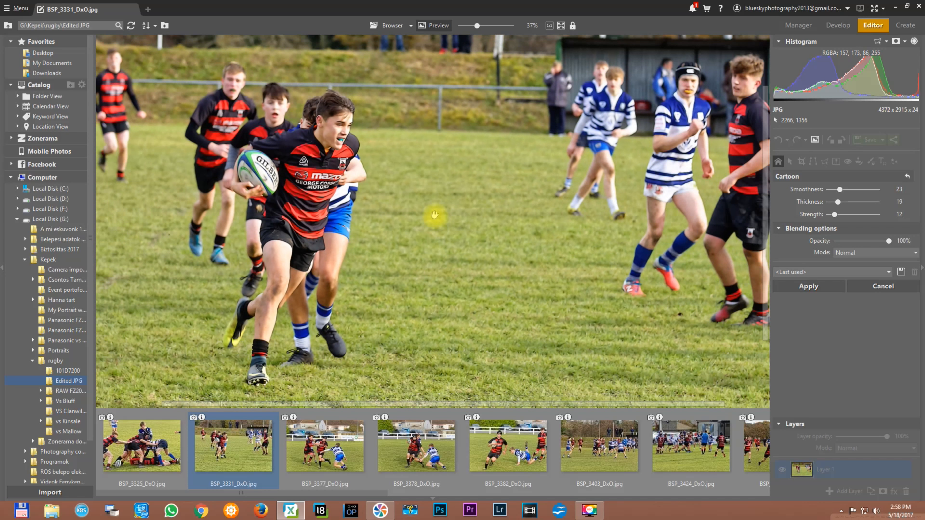
scroll(435, 215, up, 3)
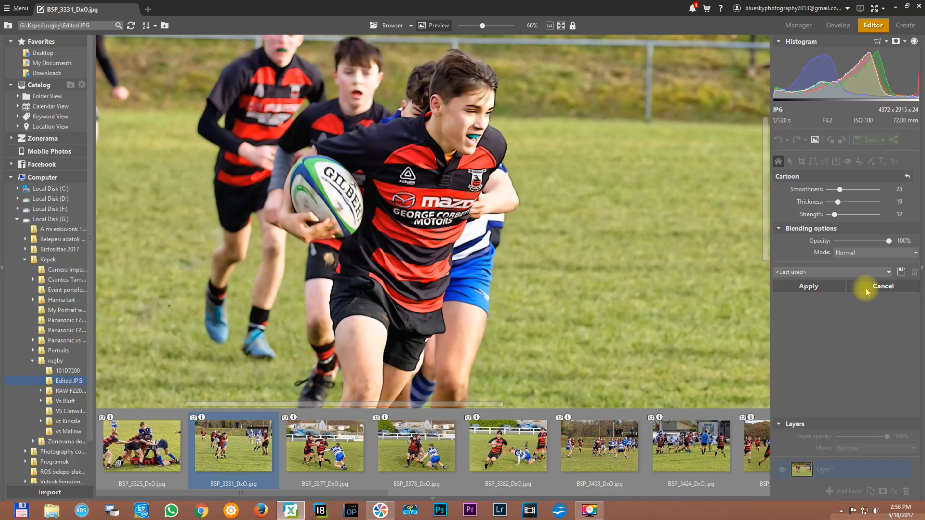
click(866, 292)
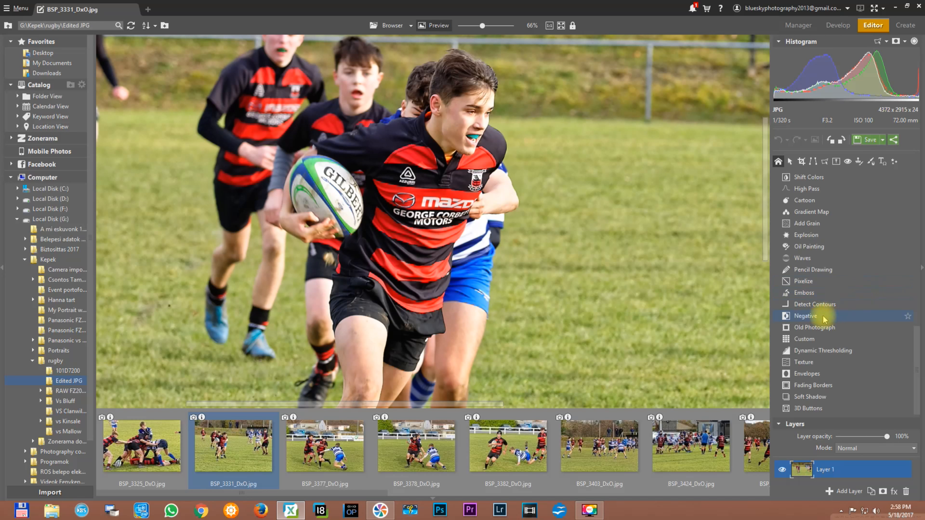
- Reopen the Cartoon effect, compare its preview with the original photo at different magnifications and cancel it
click(815, 201)
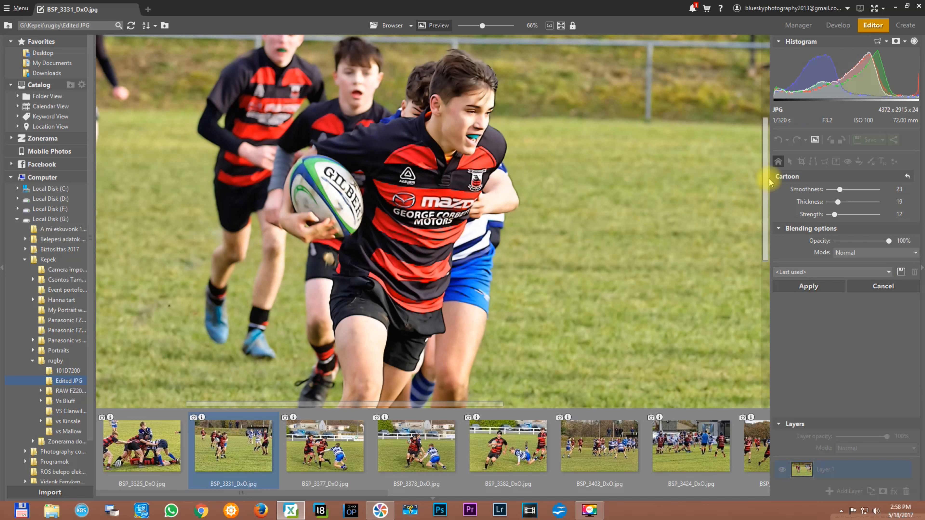
click(815, 140)
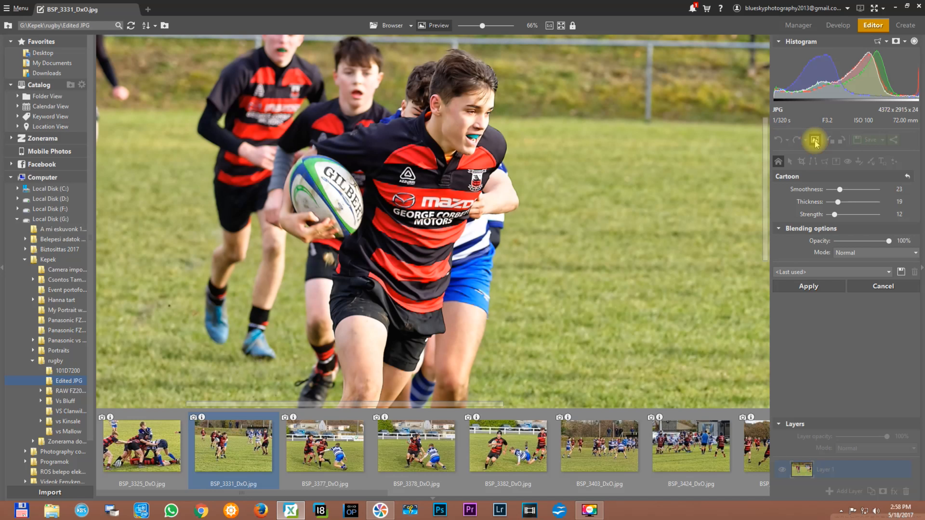
click(815, 141)
scroll(617, 197, down, 3)
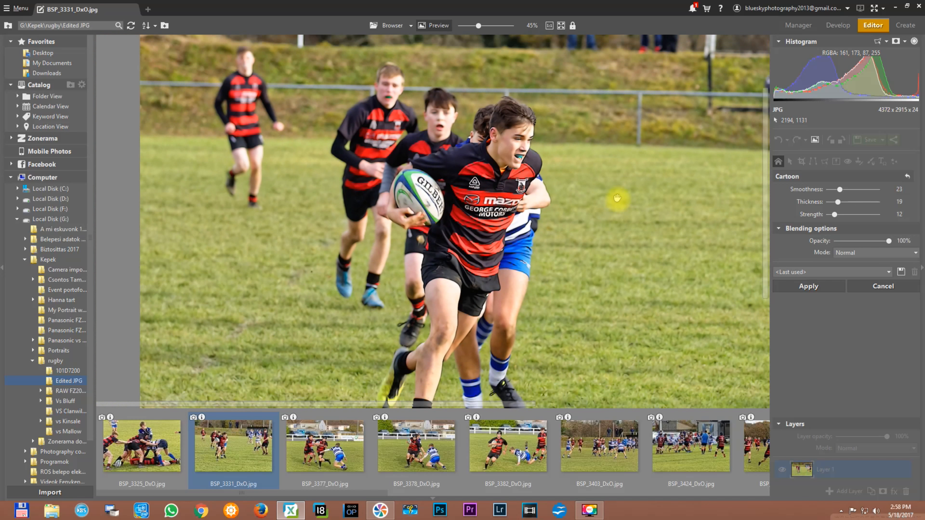
scroll(398, 182, down, 2)
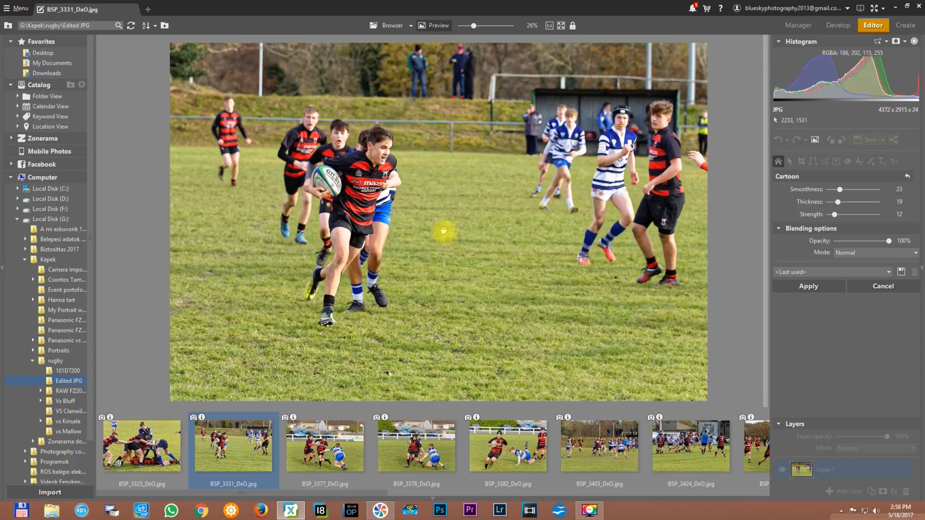
scroll(444, 230, down, 1)
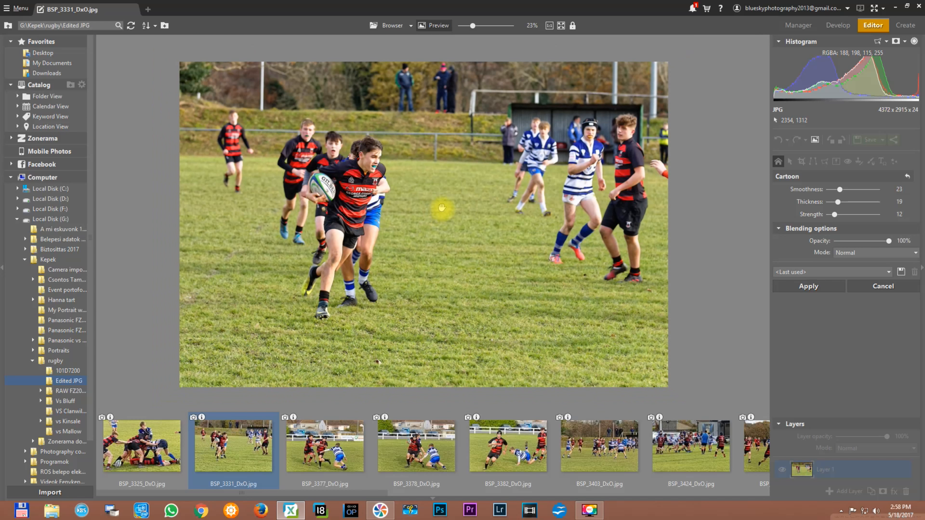
click(515, 202)
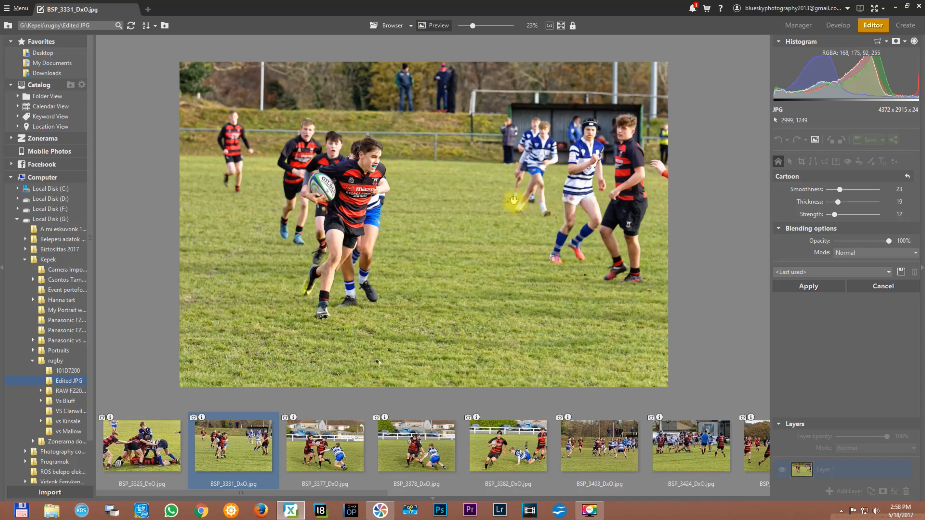
scroll(514, 200, up, 1)
scroll(514, 200, down, 1)
click(883, 294)
drag(915, 359, 915, 384)
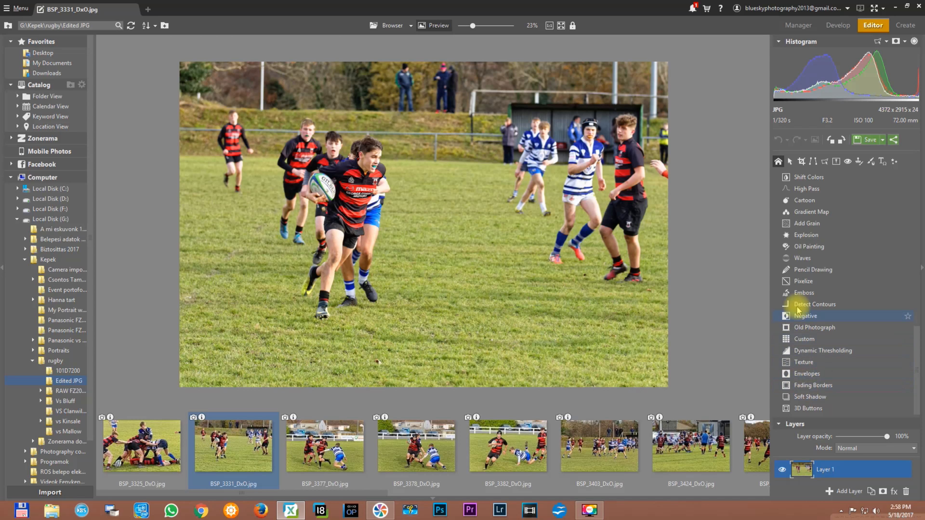
drag(919, 378, 919, 175)
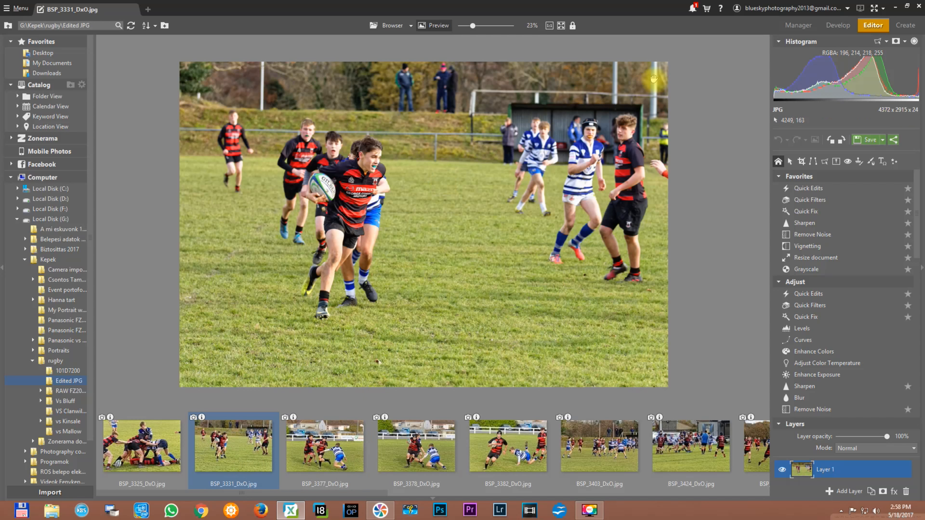
- Look through the settings of the retouching brushes: Healing Brush, Dodge, Burn and Effect Brush
click(858, 164)
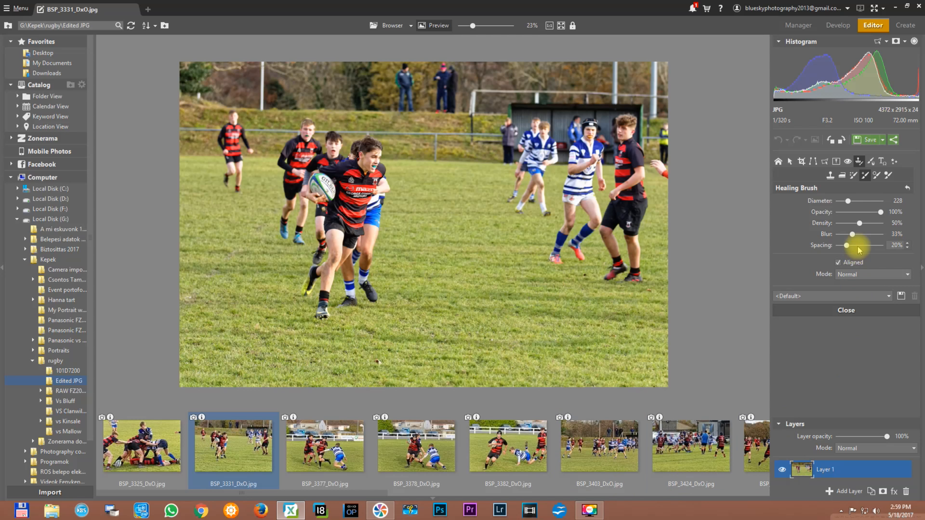
click(876, 175)
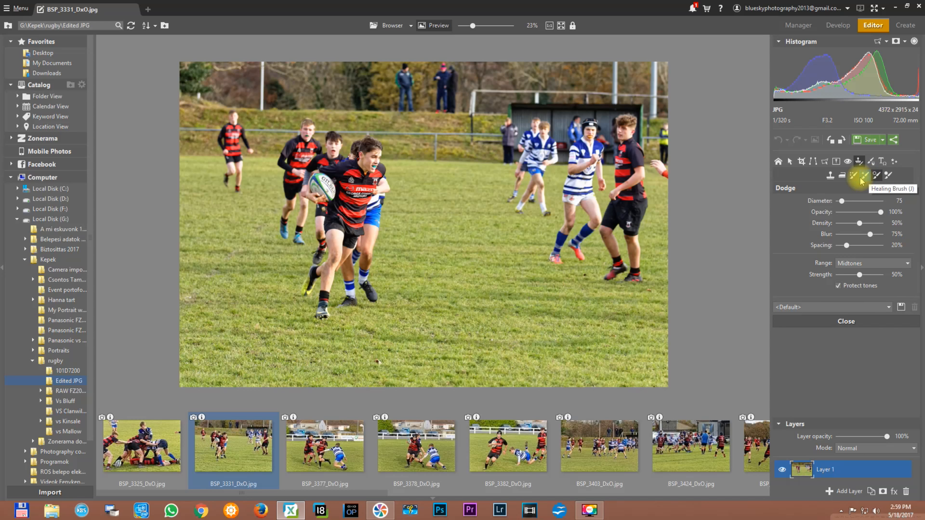
click(865, 176)
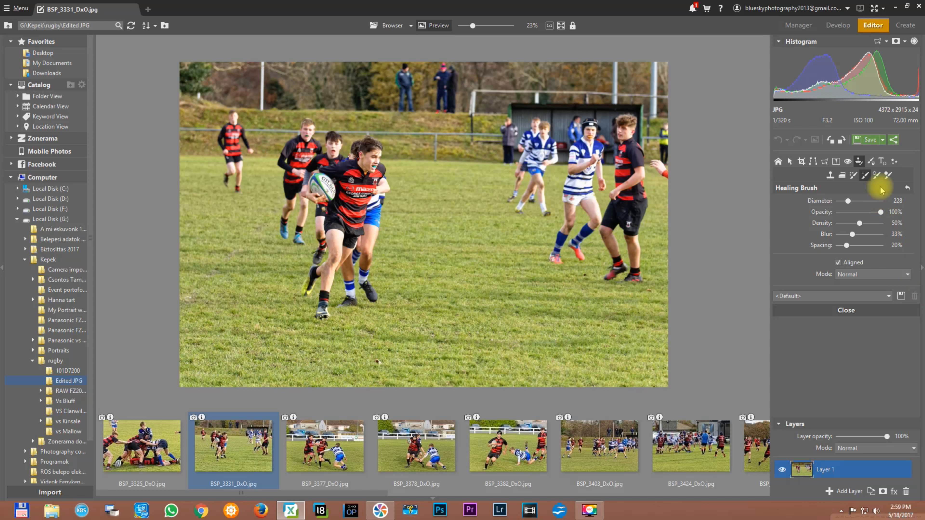
click(877, 176)
click(888, 177)
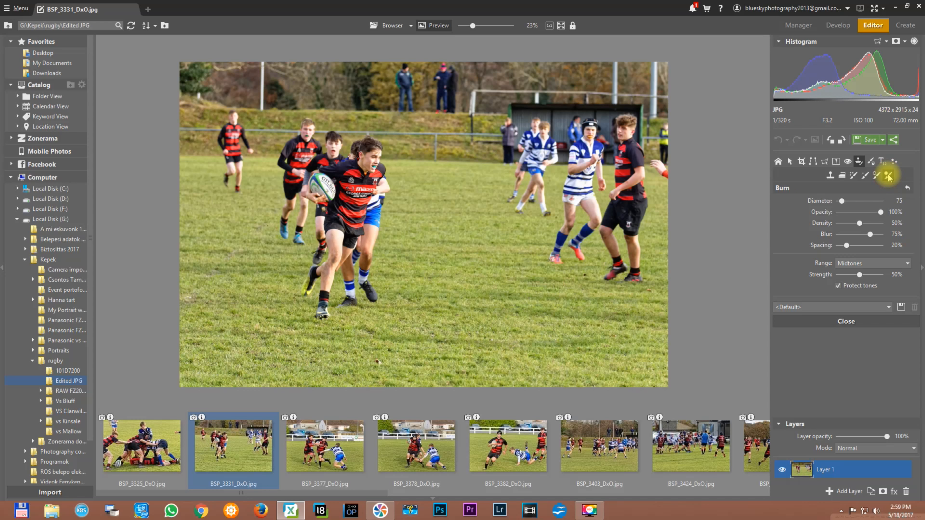
click(853, 177)
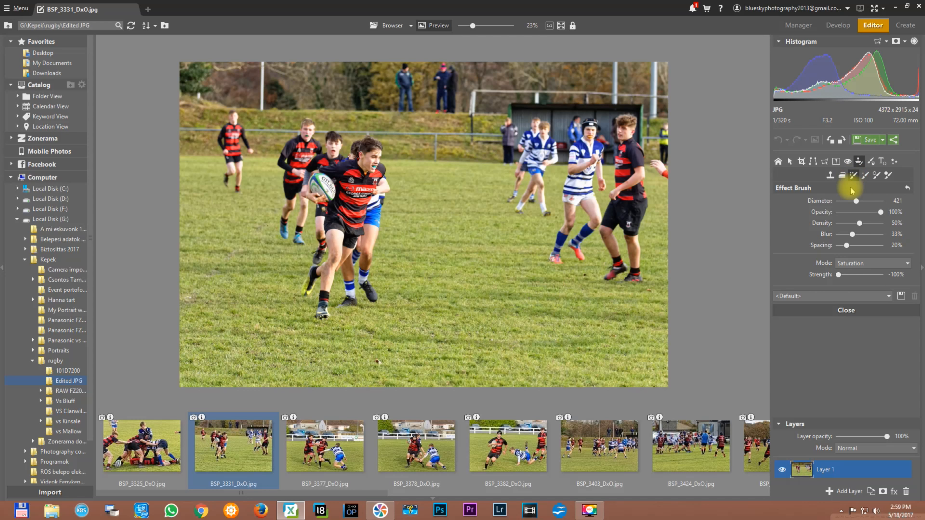